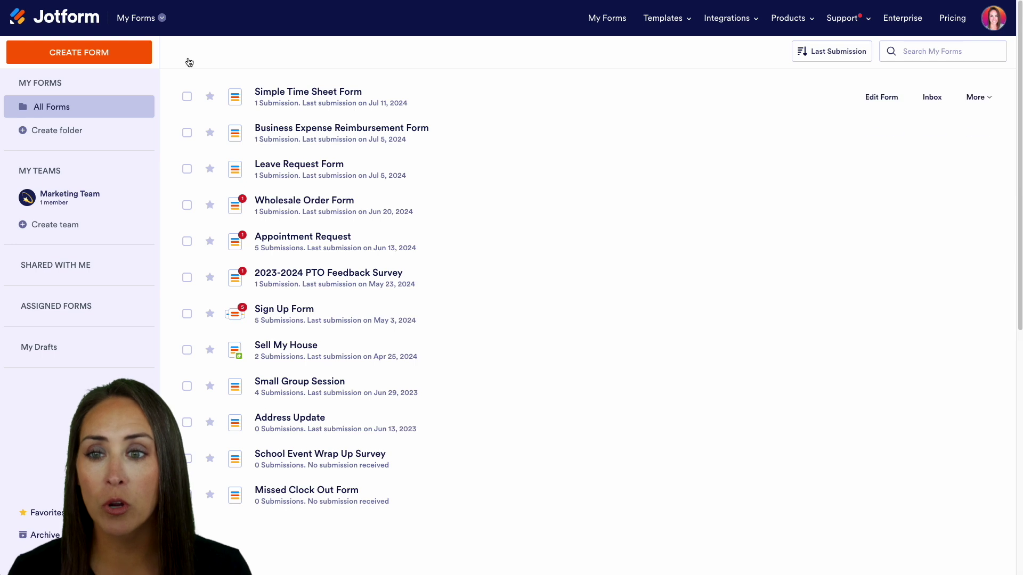
Go to My Approvals and start creating a new approval flow from a template
left_click(160, 20)
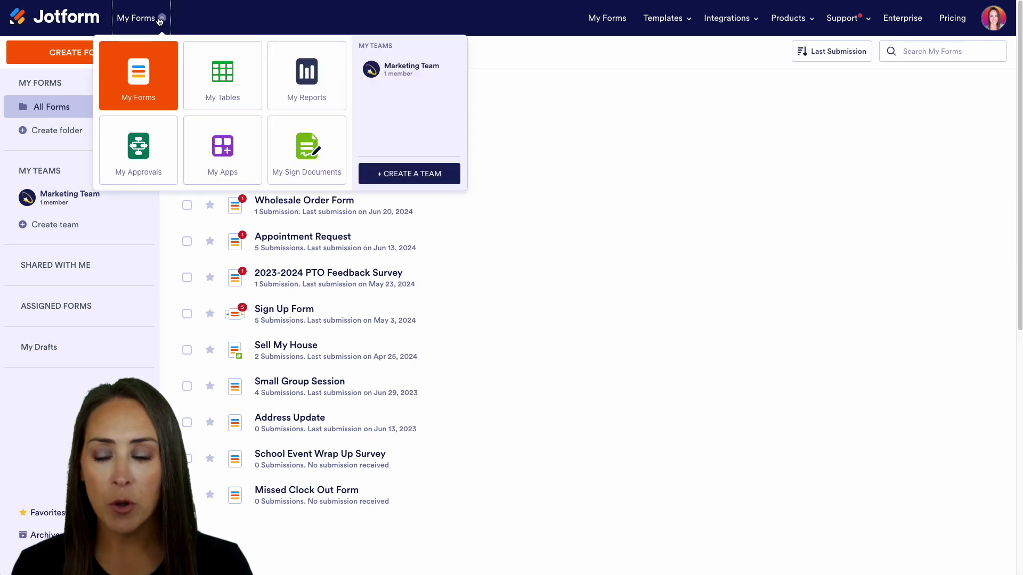
left_click(139, 151)
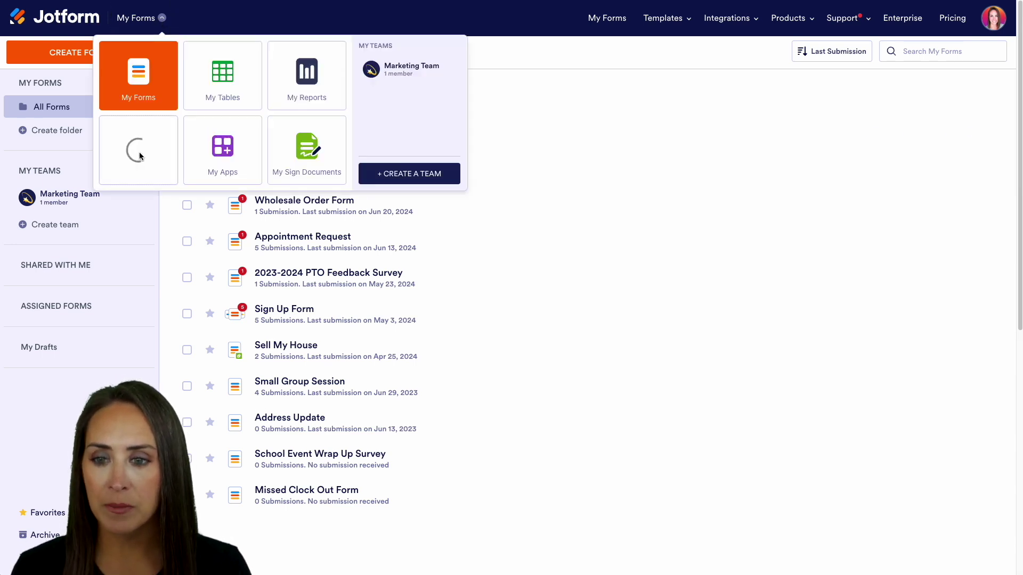
left_click(104, 52)
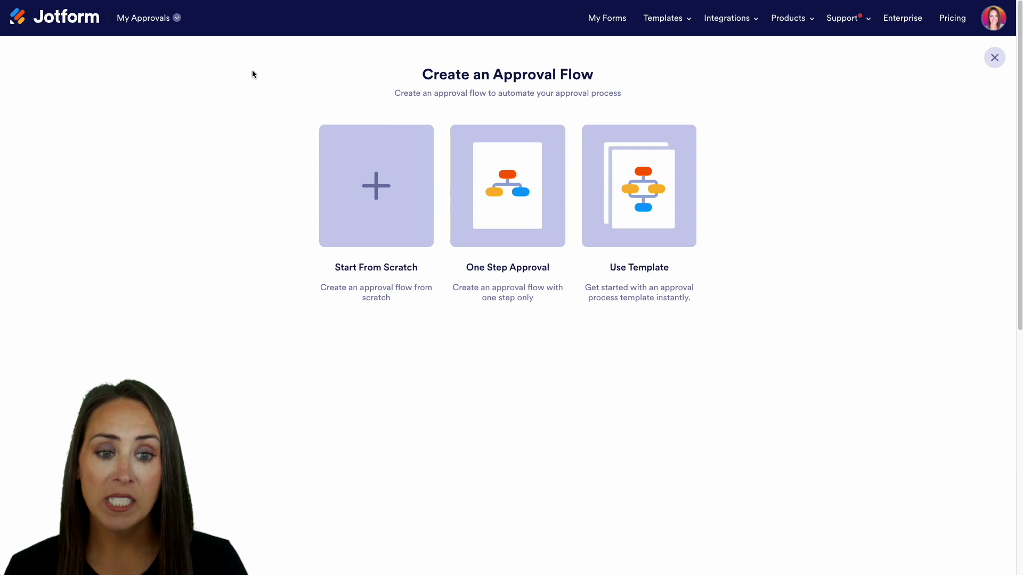
left_click(642, 206)
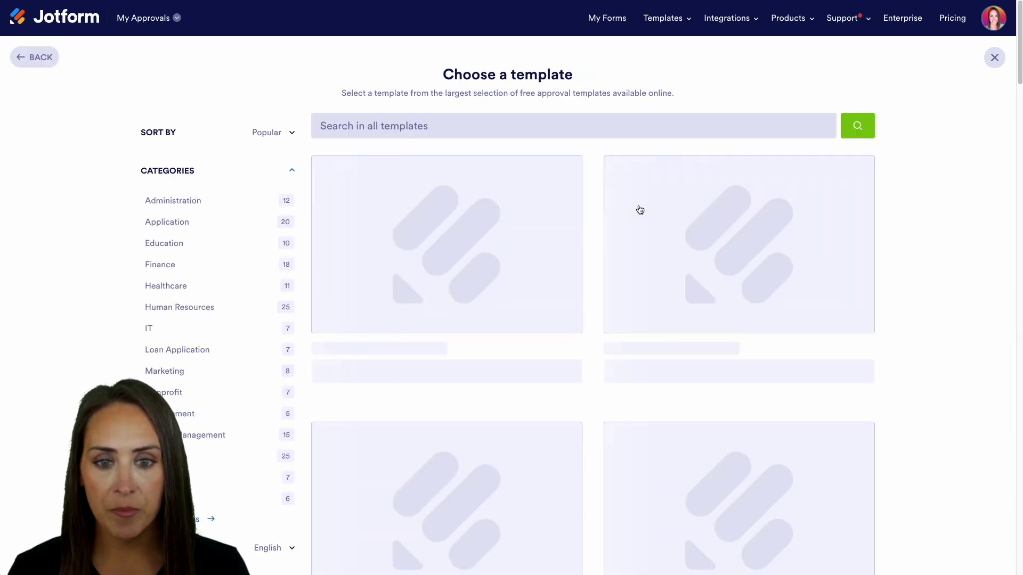
Search the approval templates for "document" and use the Document Approval Process Template
left_click(397, 127)
type("document")
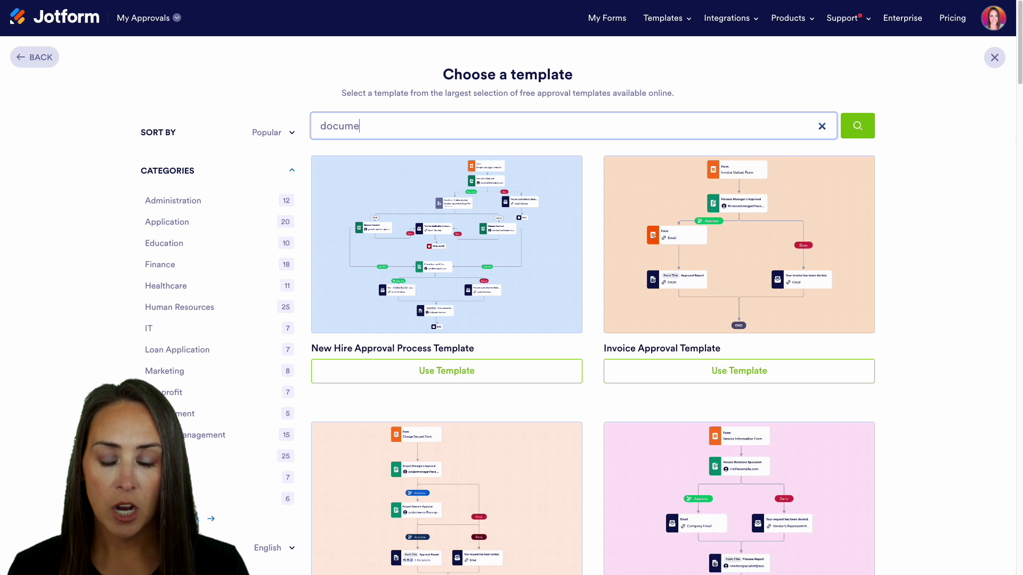
key("Return")
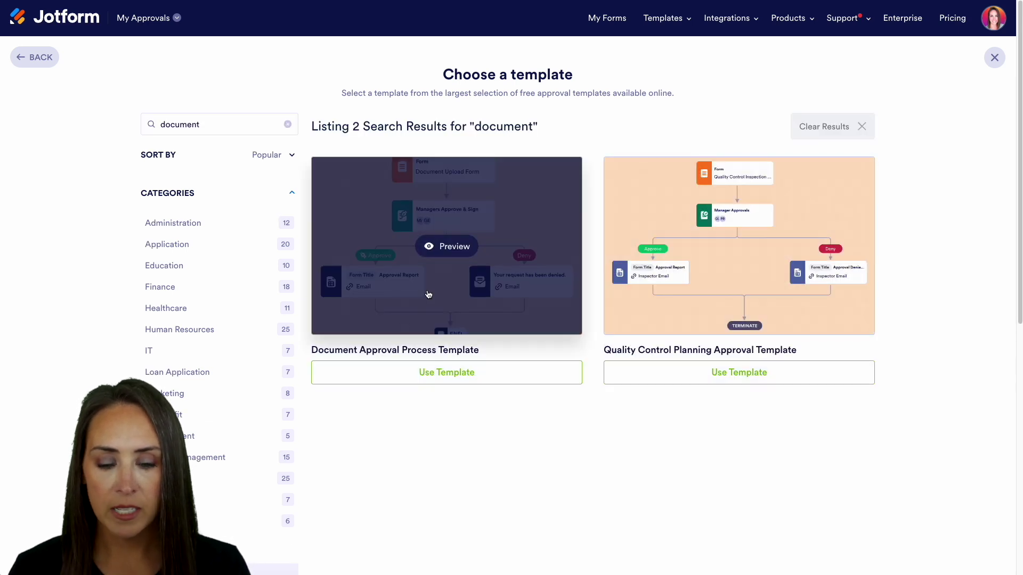
left_click(492, 377)
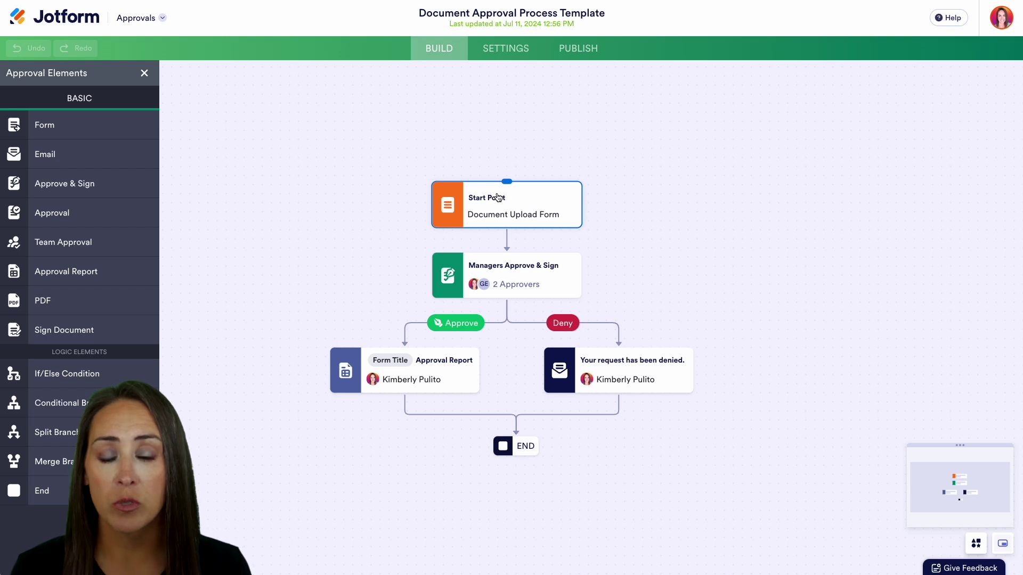
Preview the Document Upload Form at the flow's start point and review its fields down to the file upload
left_click(516, 203)
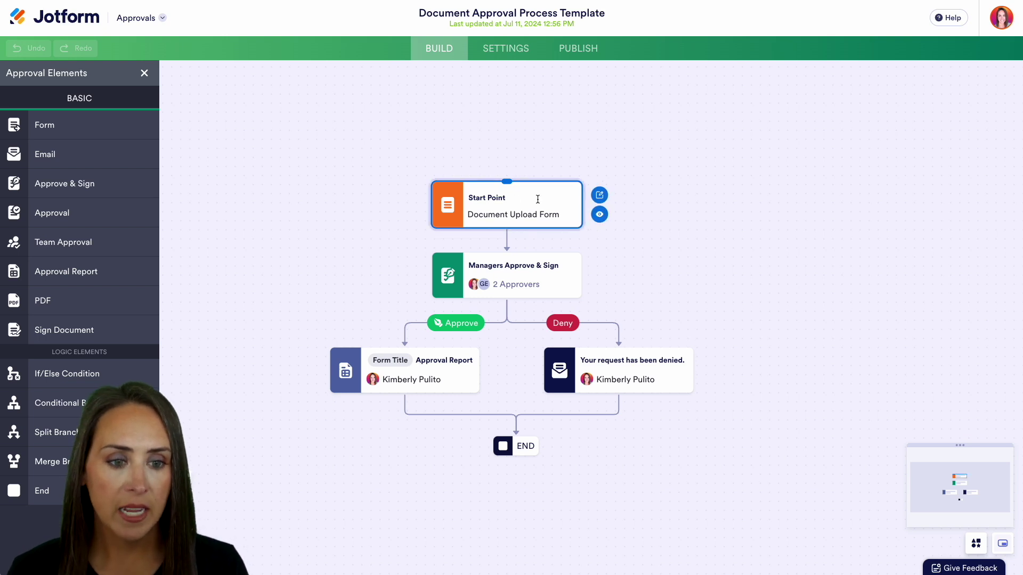
left_click(605, 222)
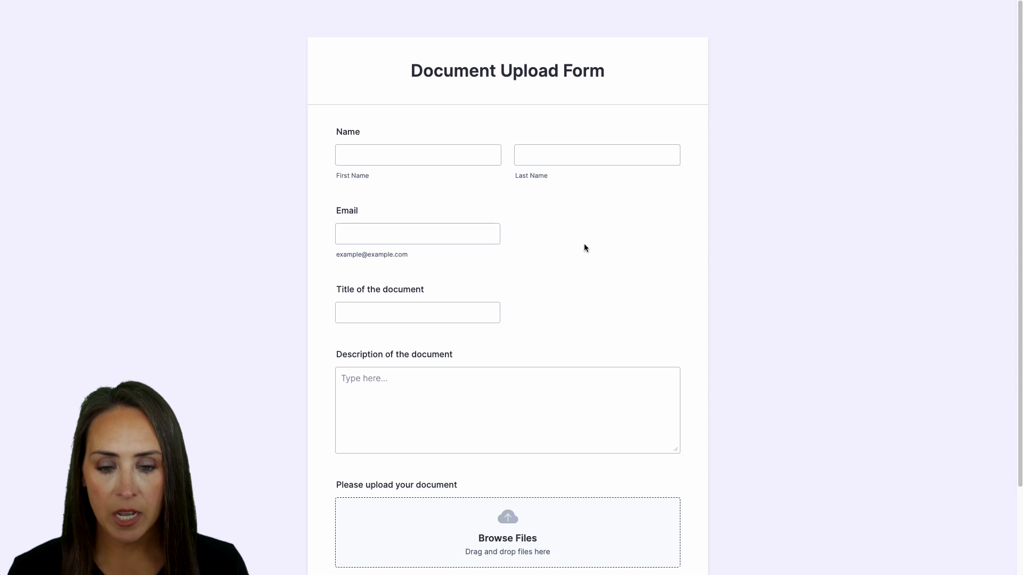
scroll(650, 335, "down", 2)
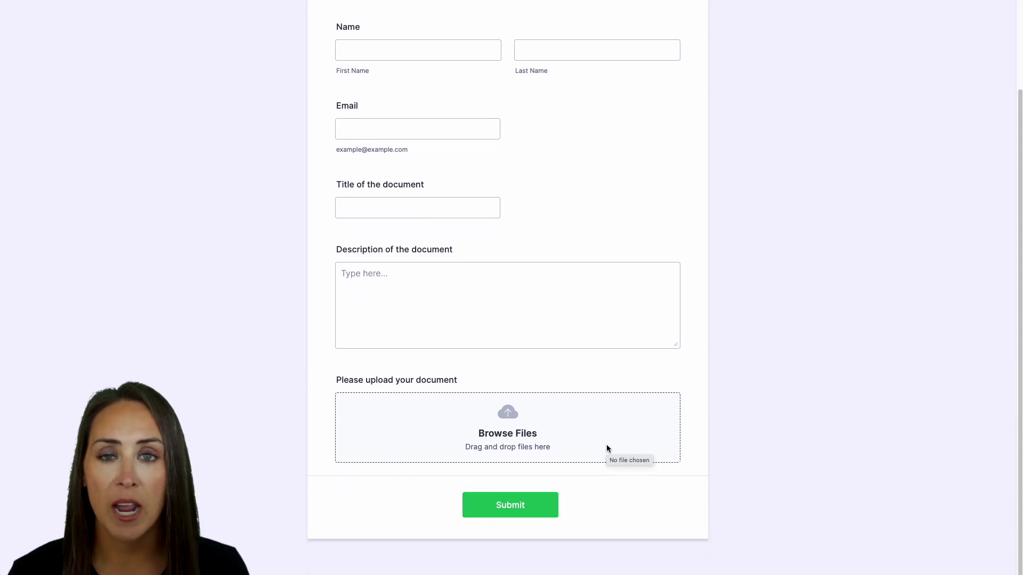
scroll(137, 102, "up", 2)
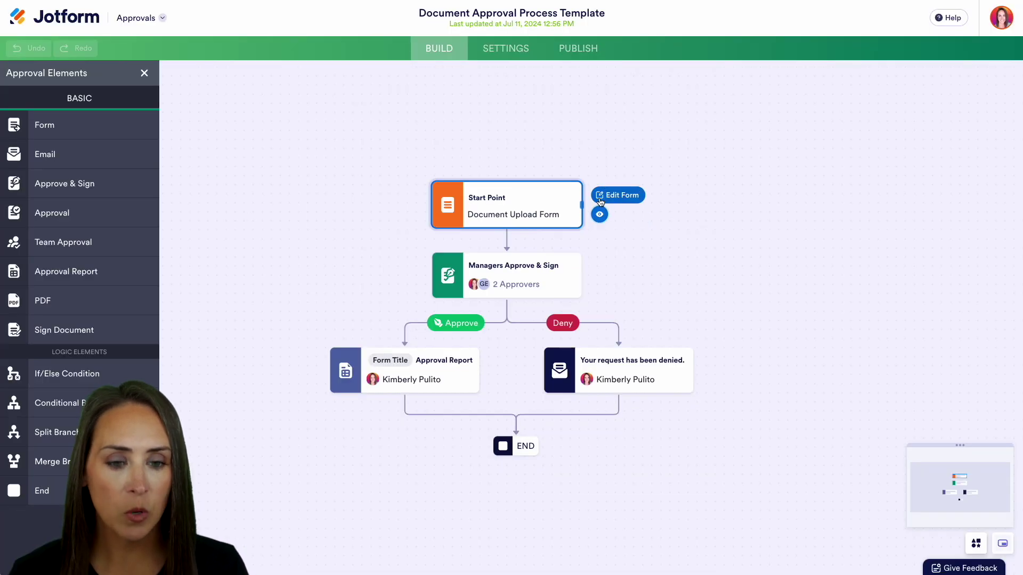
Open the Document Upload Form for editing and add a second Email field between Email and Title of the document
left_click(606, 197)
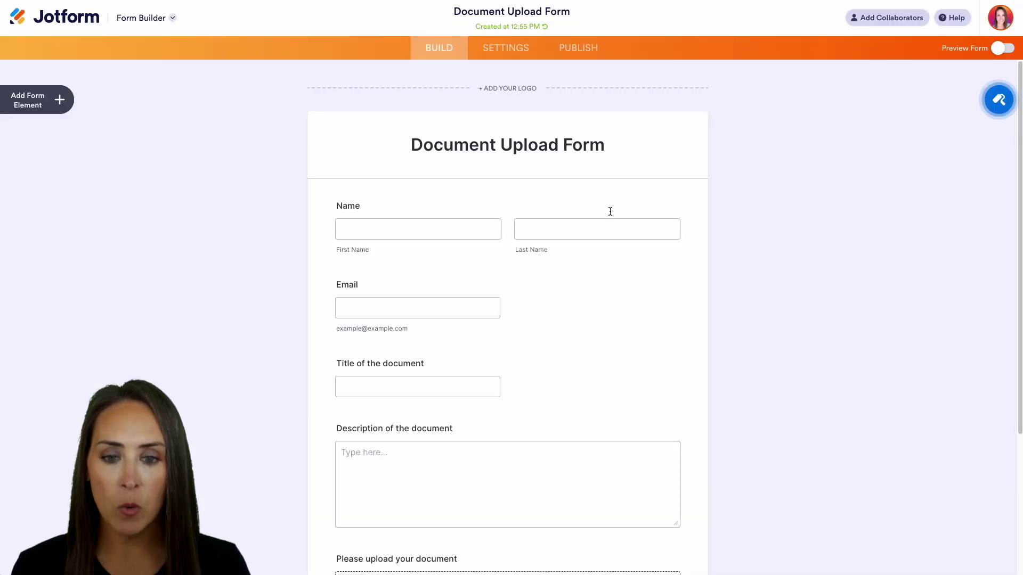
left_click(362, 285)
left_click(55, 101)
left_click_drag(58, 190, 432, 378)
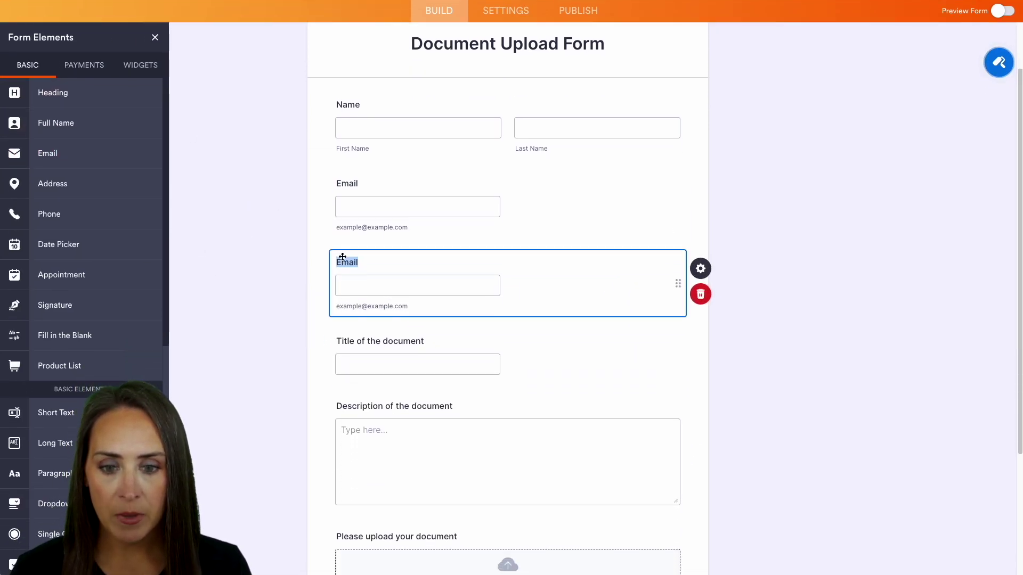
Label the new email field "Manager Email" and make it required
left_click(337, 262)
type("Manager")
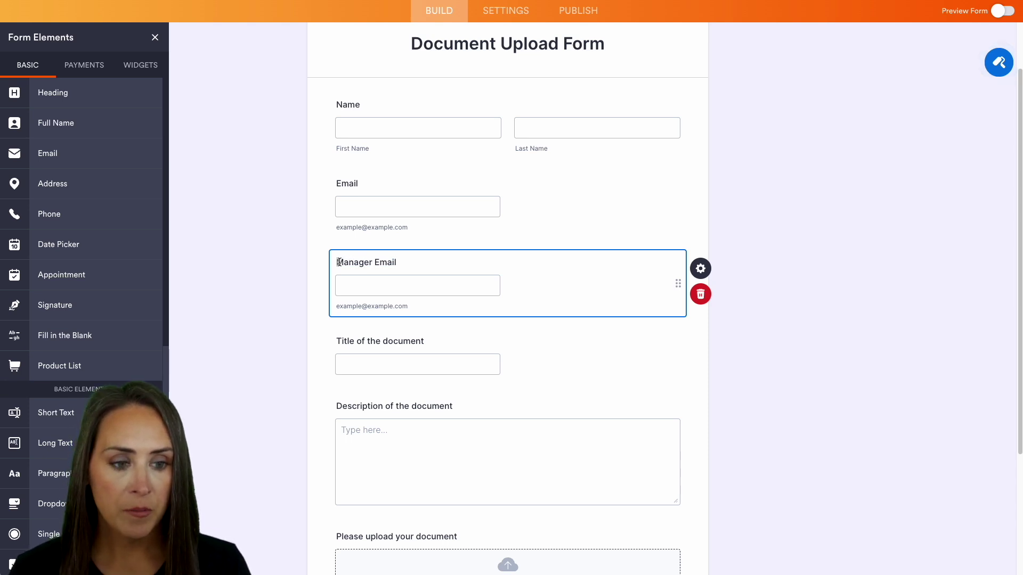
left_click(720, 271)
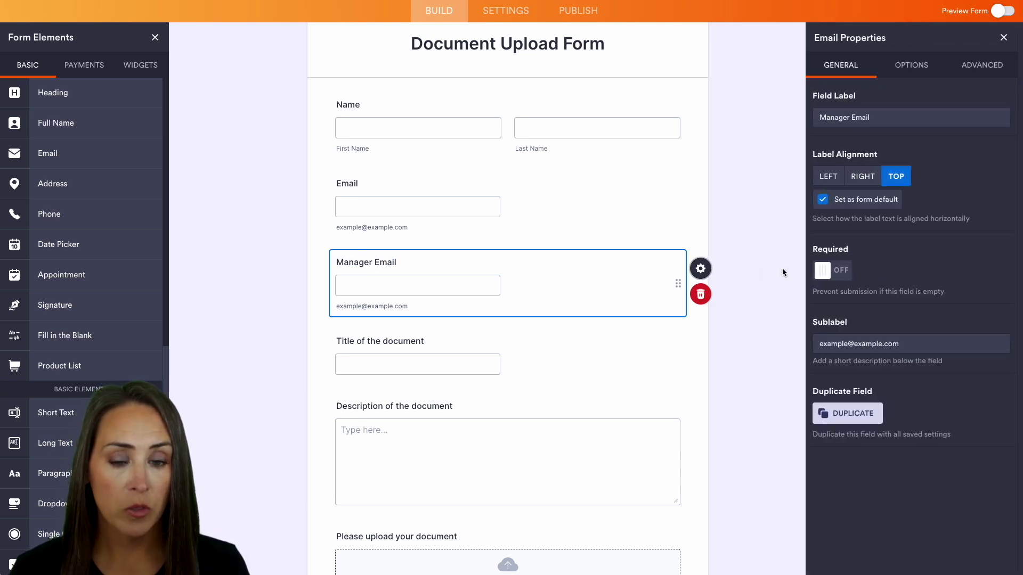
left_click(825, 271)
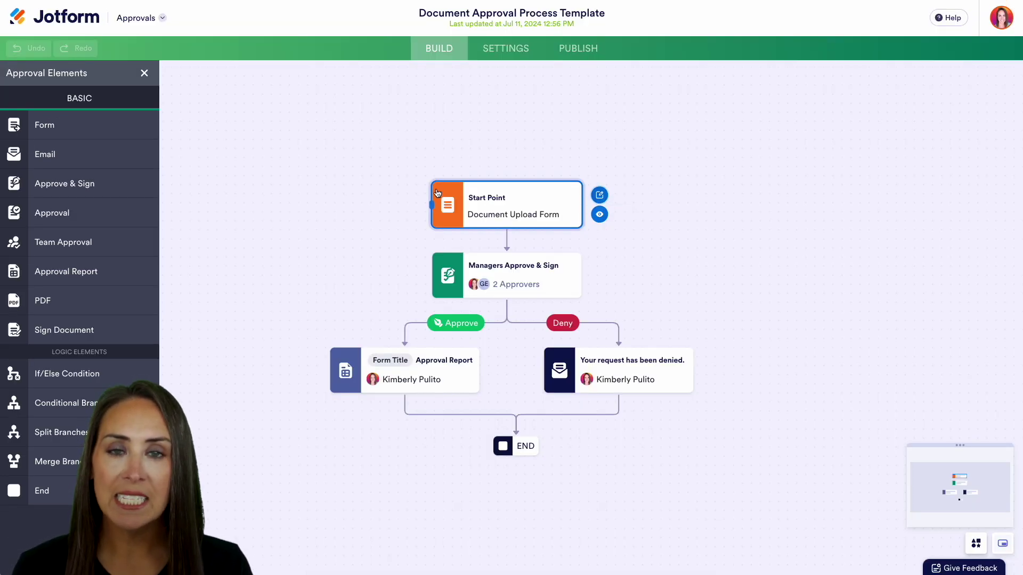
In the Managers Approve & Sign step, replace the general manager signer with the form's Manager Email field
left_click(526, 276)
left_click(609, 257)
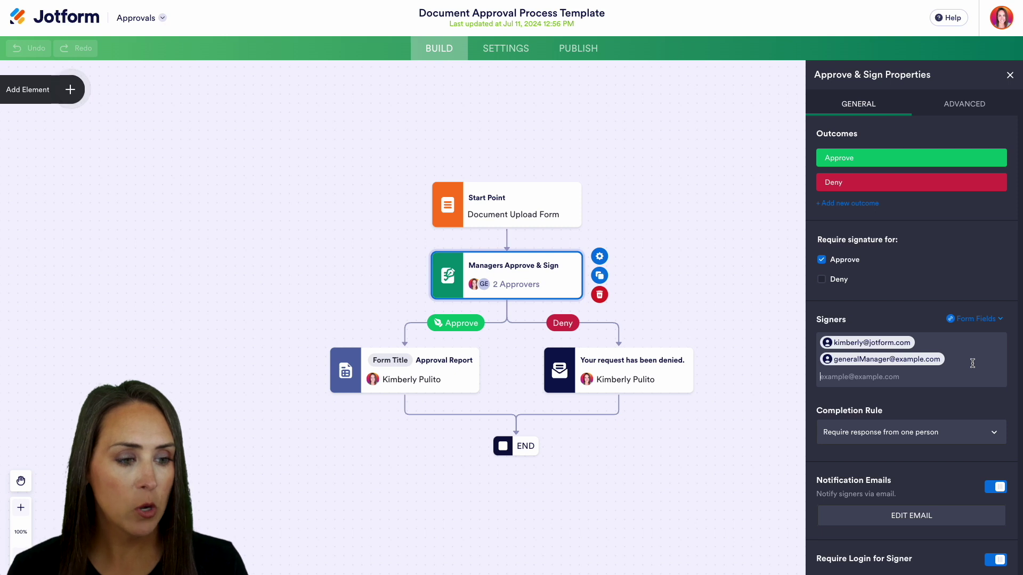
key("BackSpace")
left_click(975, 318)
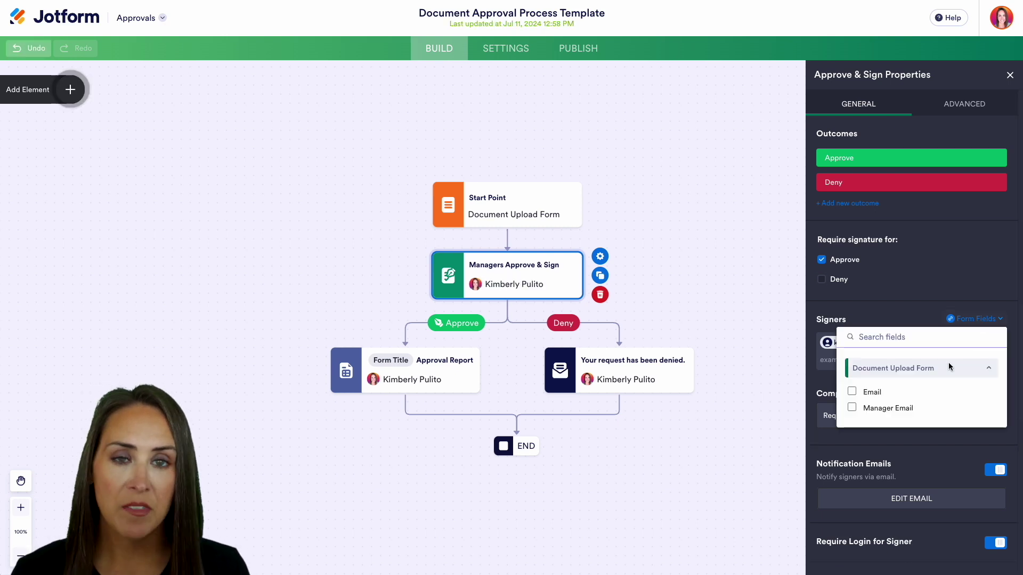
left_click(865, 411)
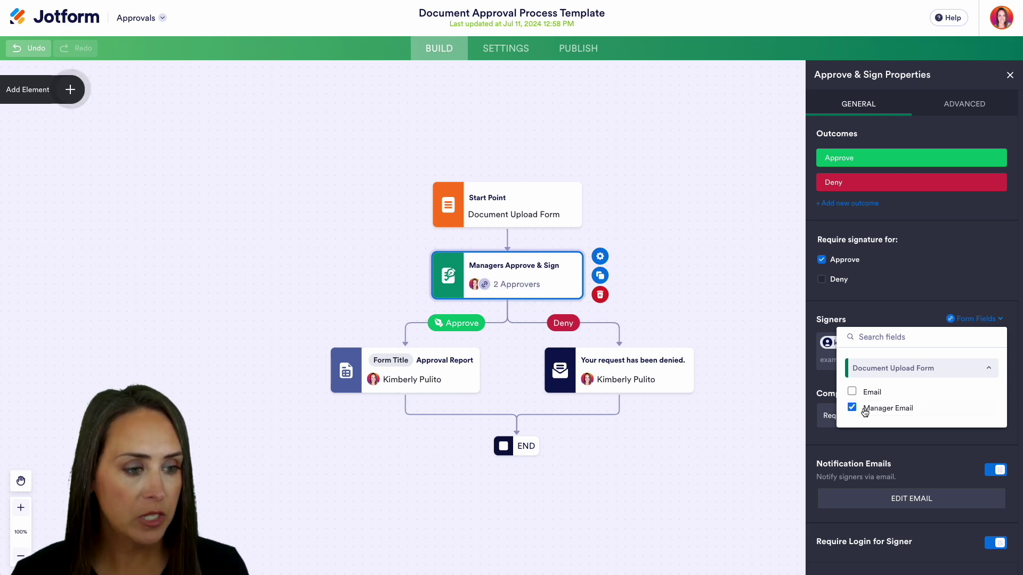
left_click(941, 276)
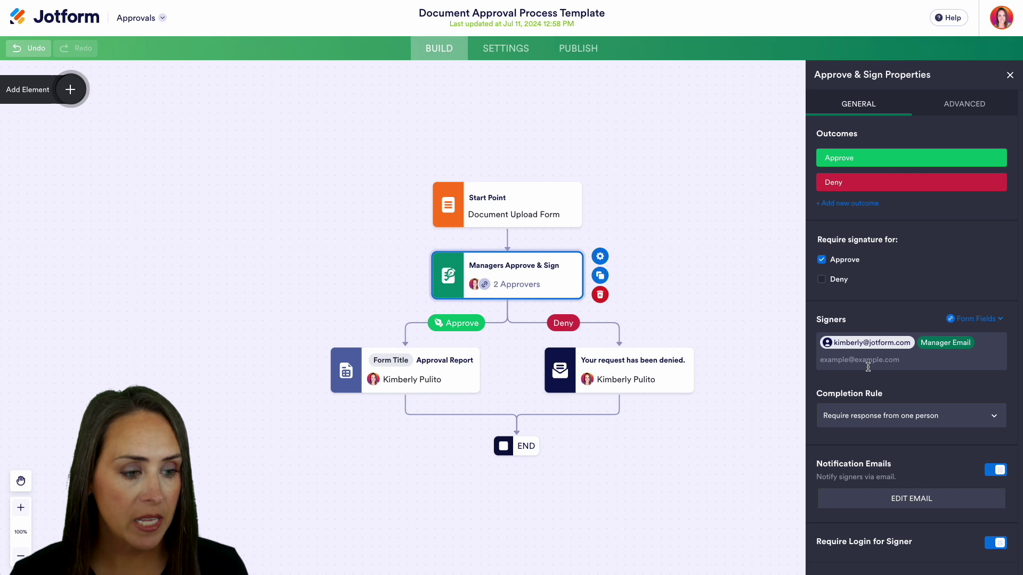
Set the completion rule of the Managers Approve & Sign step to "Require response from one person"
left_click(995, 418)
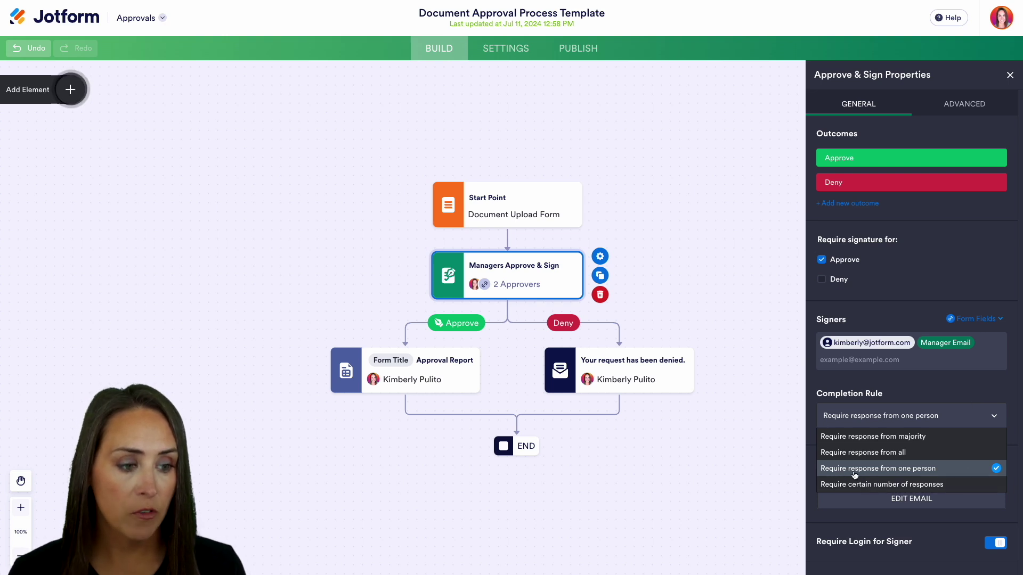
left_click(937, 474)
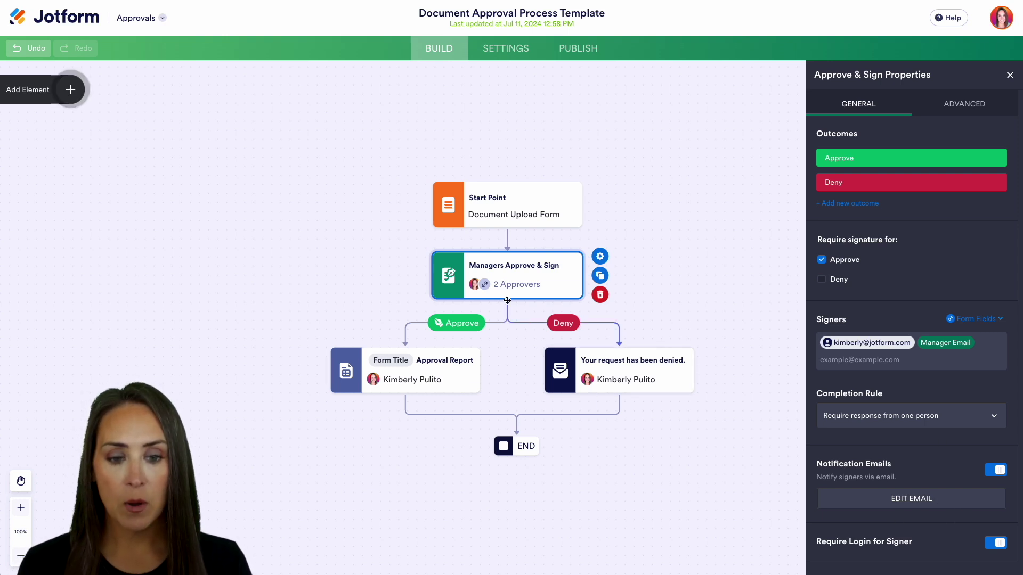
mouse_move(502, 295)
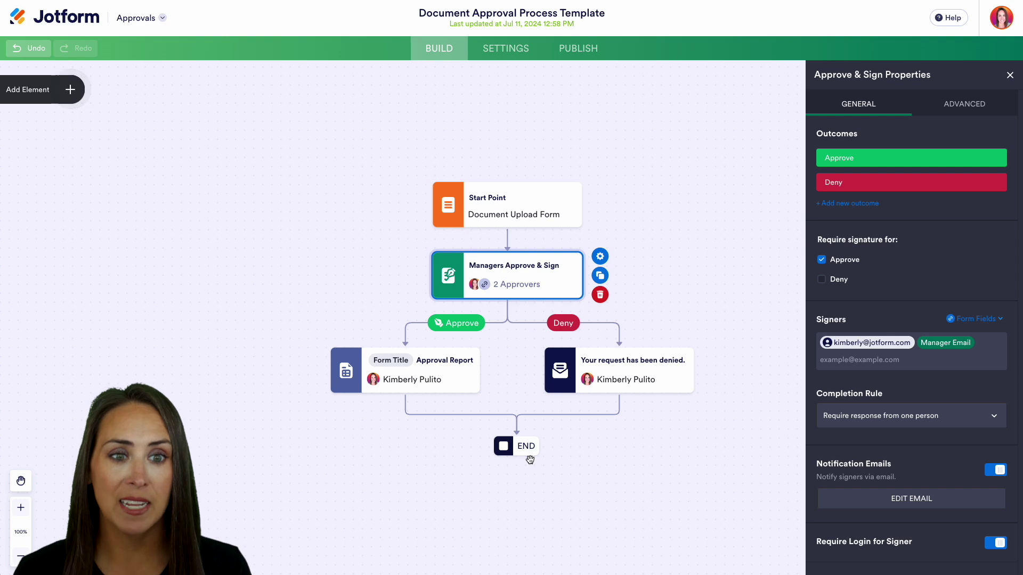
Open the published form and submit a test entry with name, both emails, title "Test 1", description "Test document" and the file JotformersRecoveryCodes.txt
left_click(584, 53)
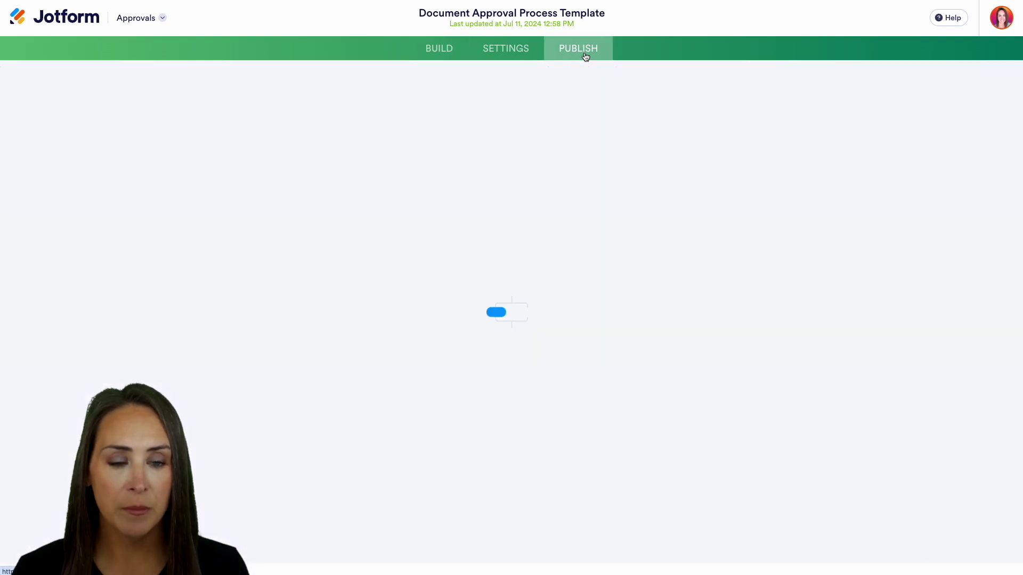
left_click(526, 187)
left_click(394, 150)
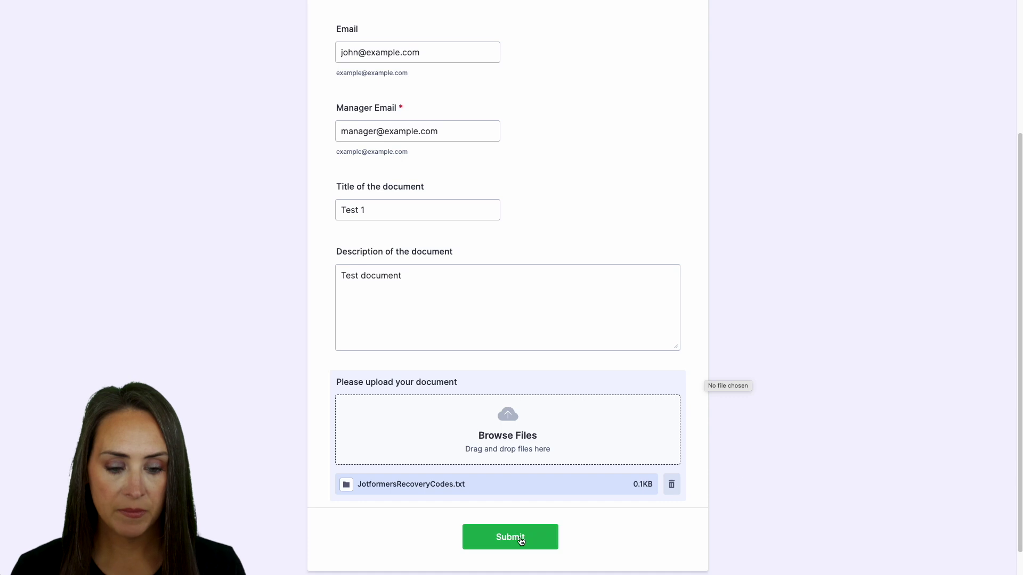
left_click(520, 538)
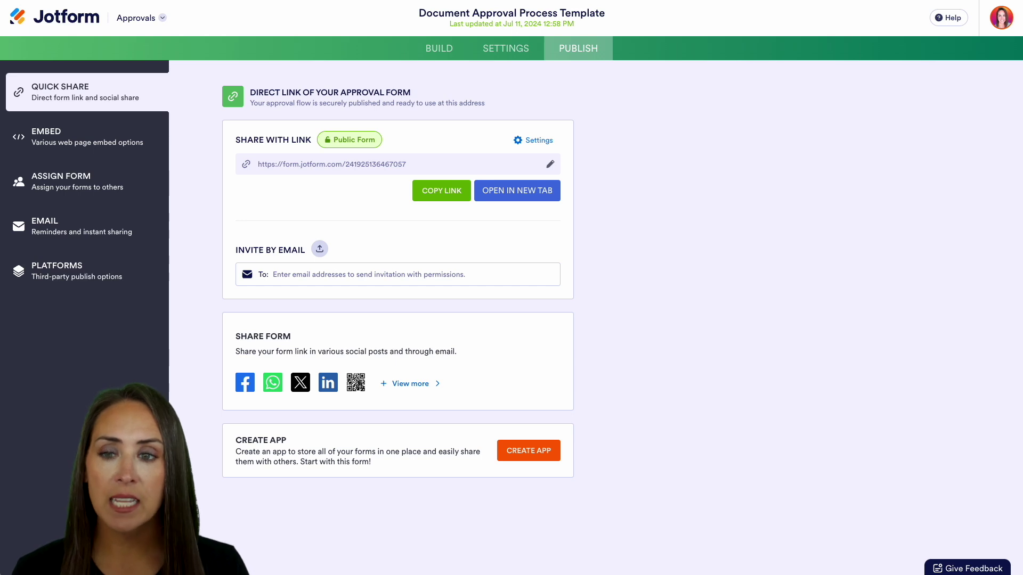
Open the form's submissions in Tables and bring up the details of the In Progress entry
left_click(142, 19)
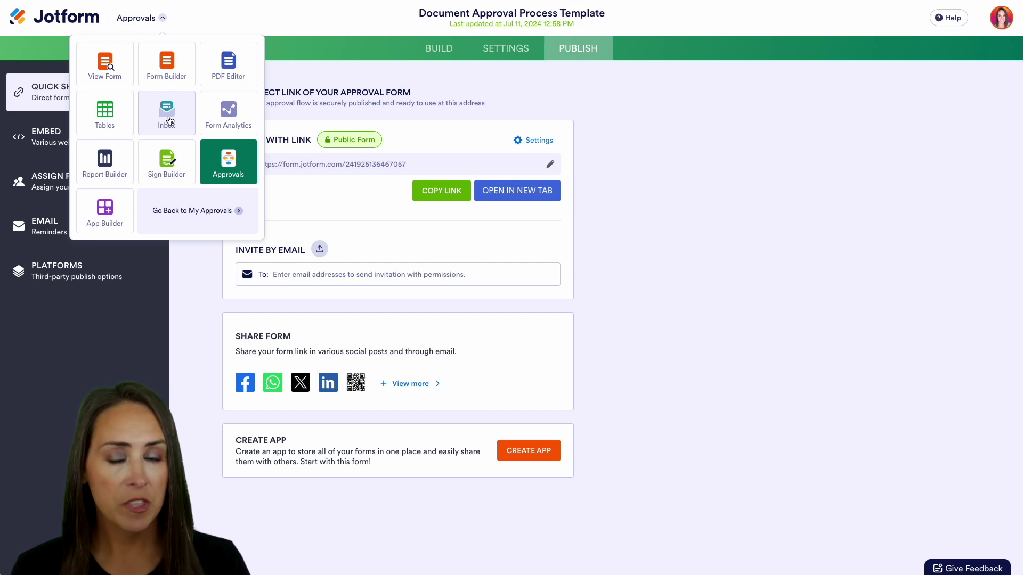
left_click(103, 122)
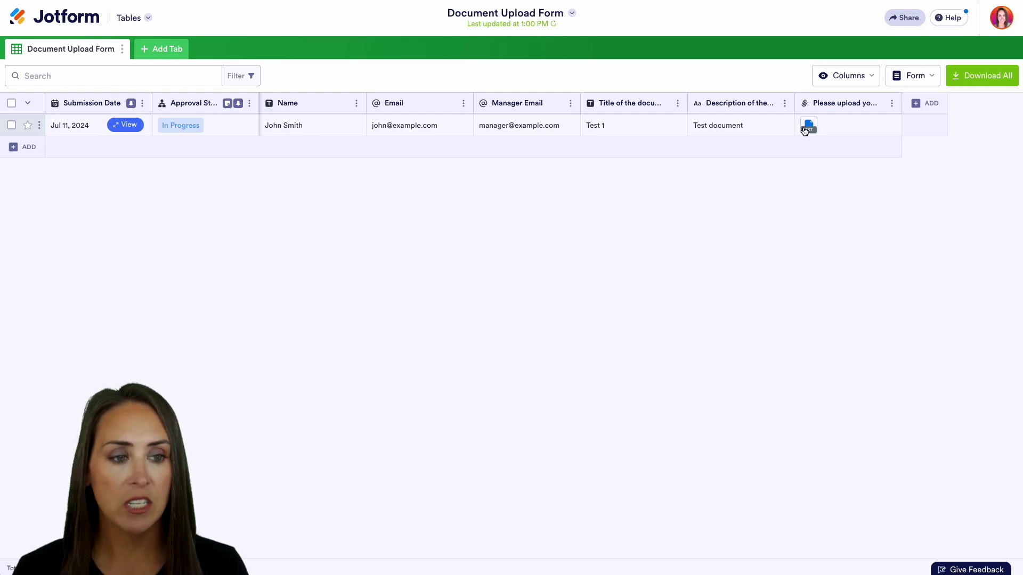
left_click(176, 131)
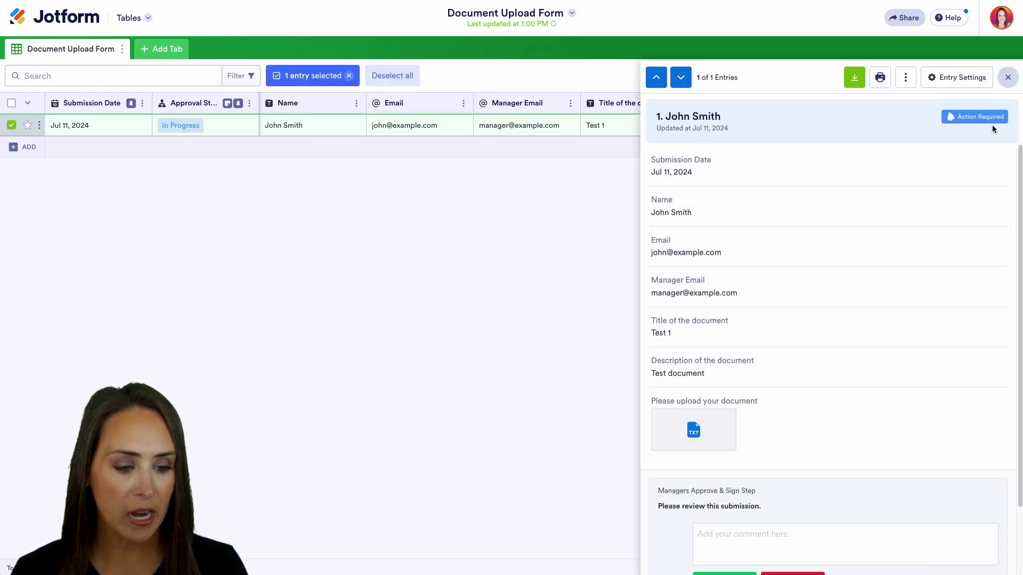
Approve the test submission and sign it with a hand-drawn black signature
scroll(877, 421, "down", 2)
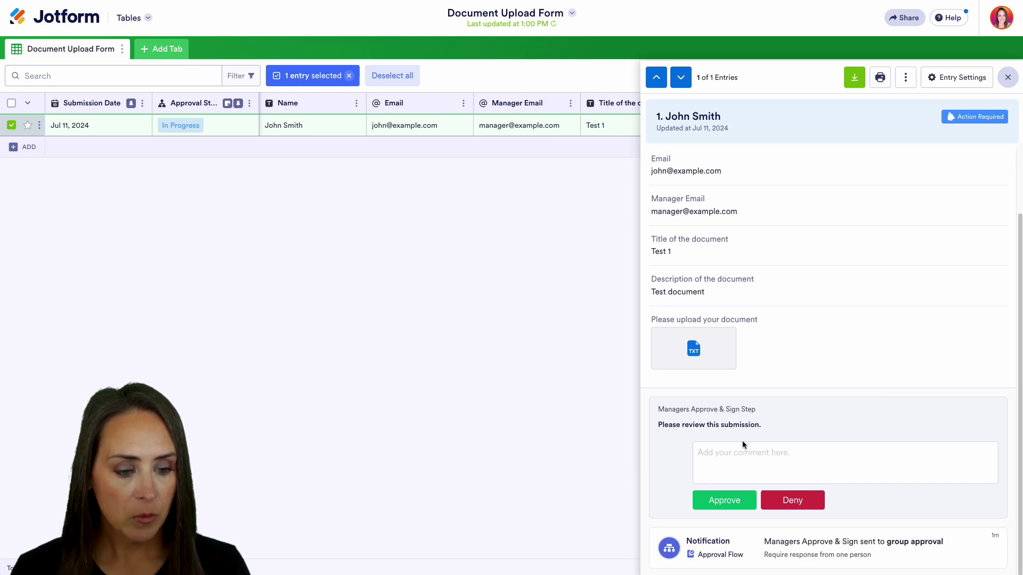
left_click(723, 504)
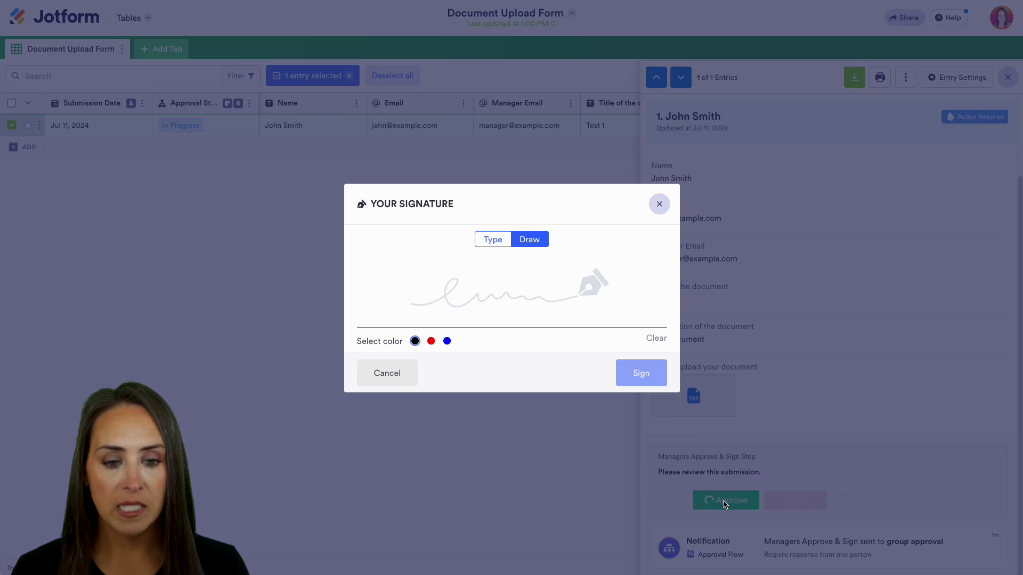
left_click_drag(465, 293, 541, 288)
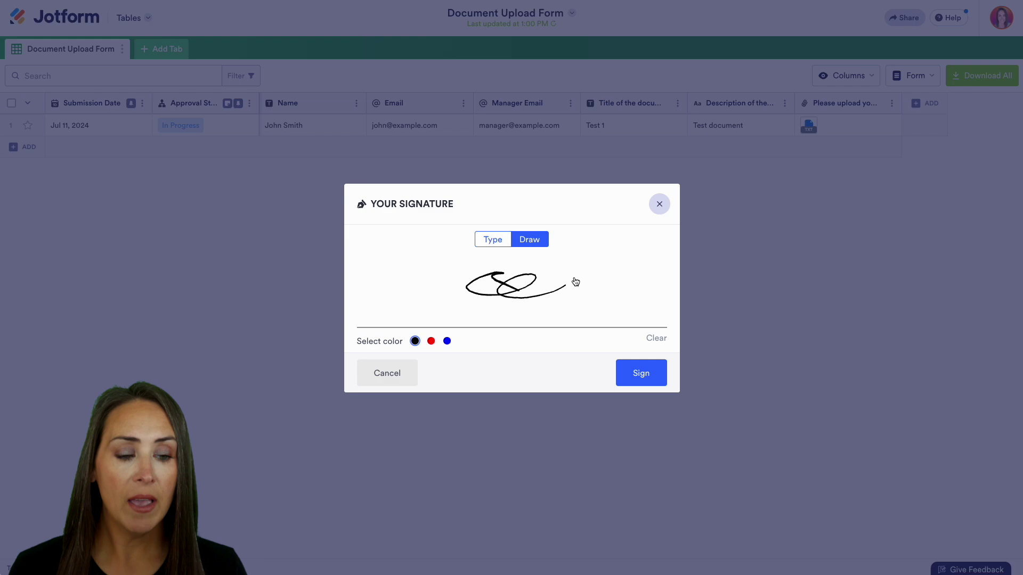
left_click(647, 378)
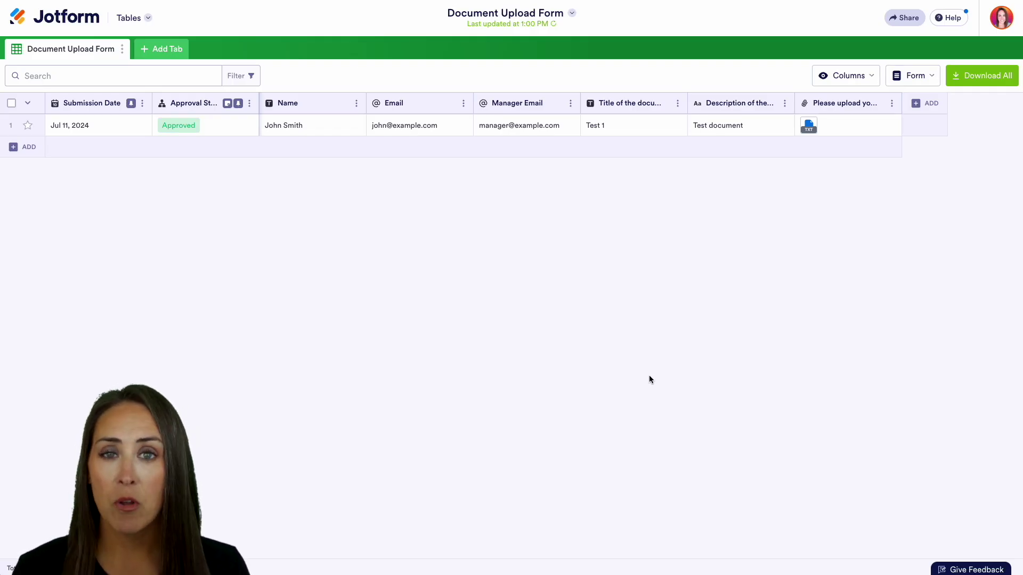
Examine the approved entry's approval history and the signer details of its group approval, closing the signer details when done
left_click(183, 132)
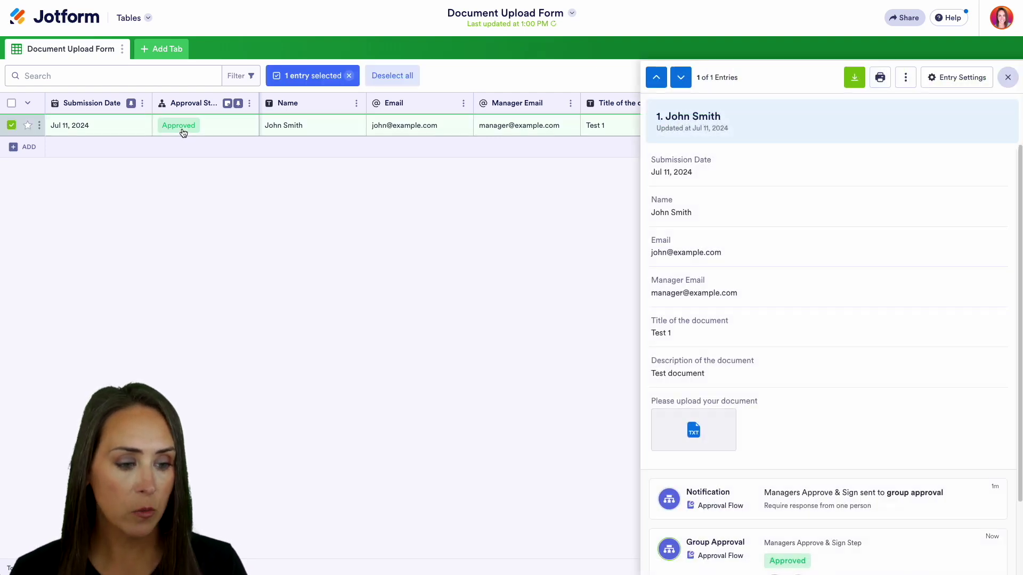
scroll(954, 351, "down", 3)
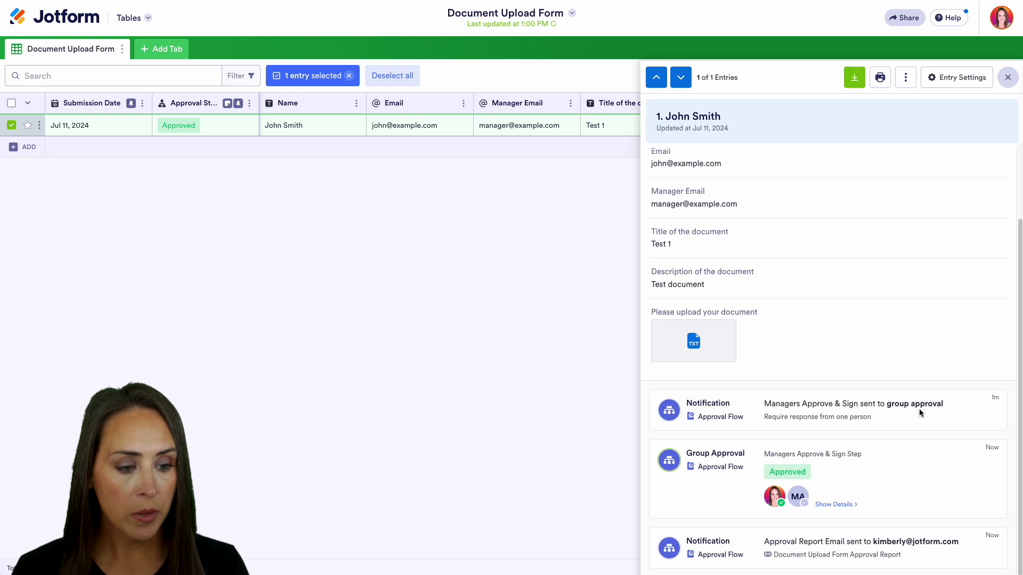
left_click(834, 504)
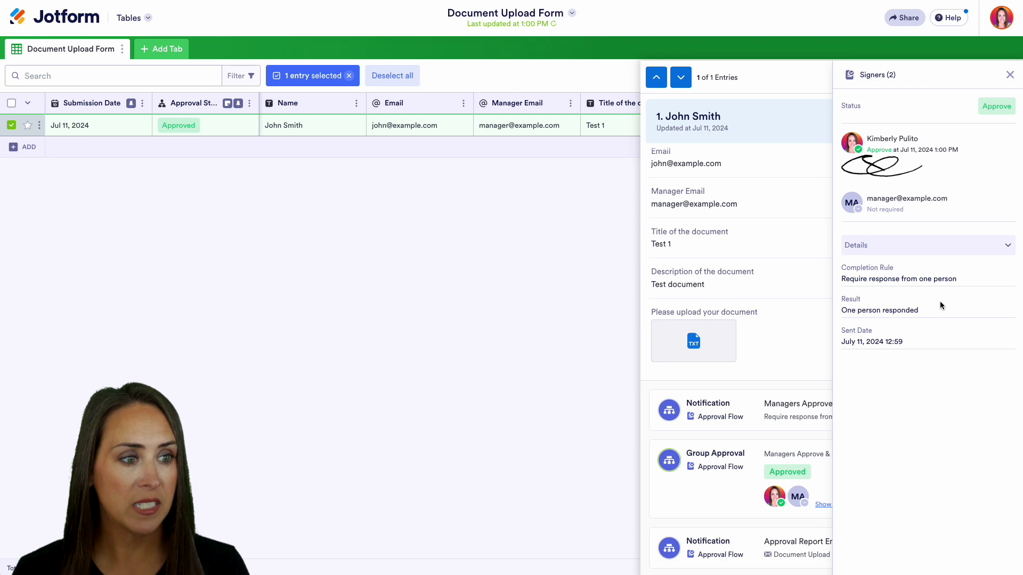
left_click(1009, 75)
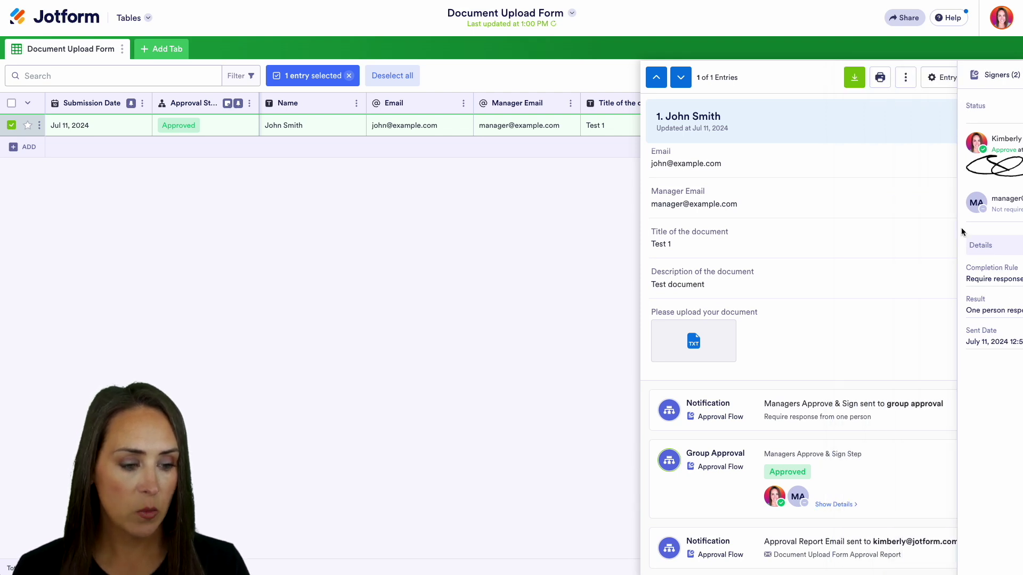